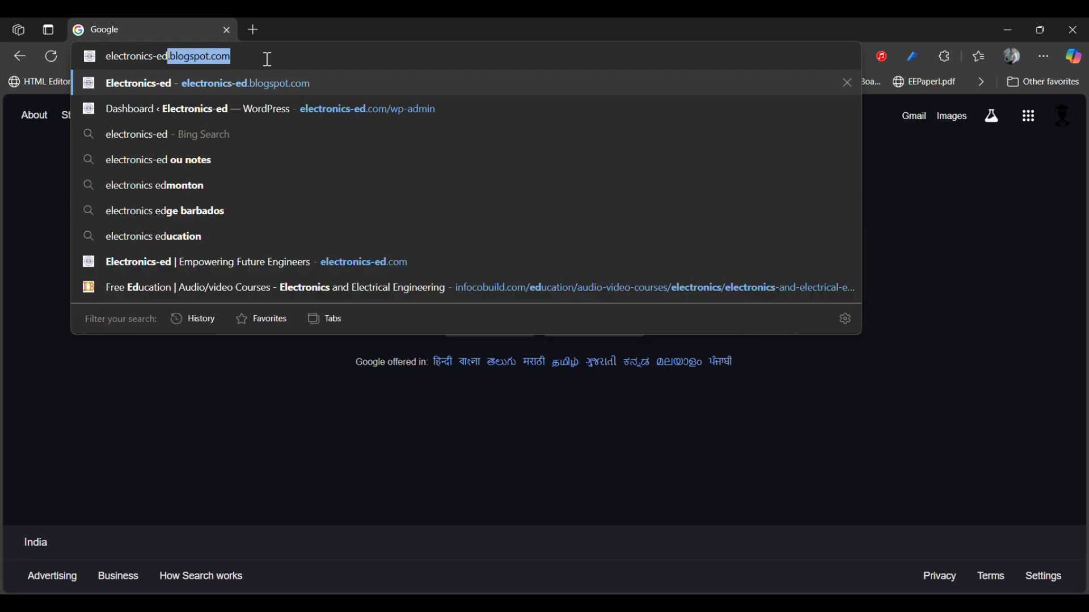
# - Go to electronics-ed.com and open the blog article "Open-Source EDA Tools Installation"
pyautogui.press('BackSpace')
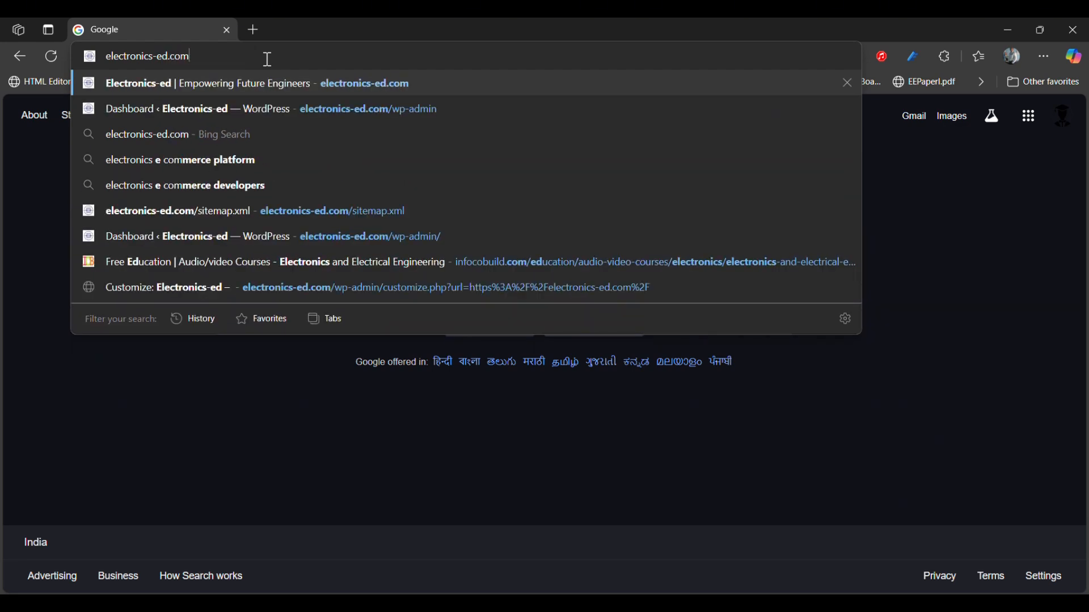
pyautogui.press('Return')
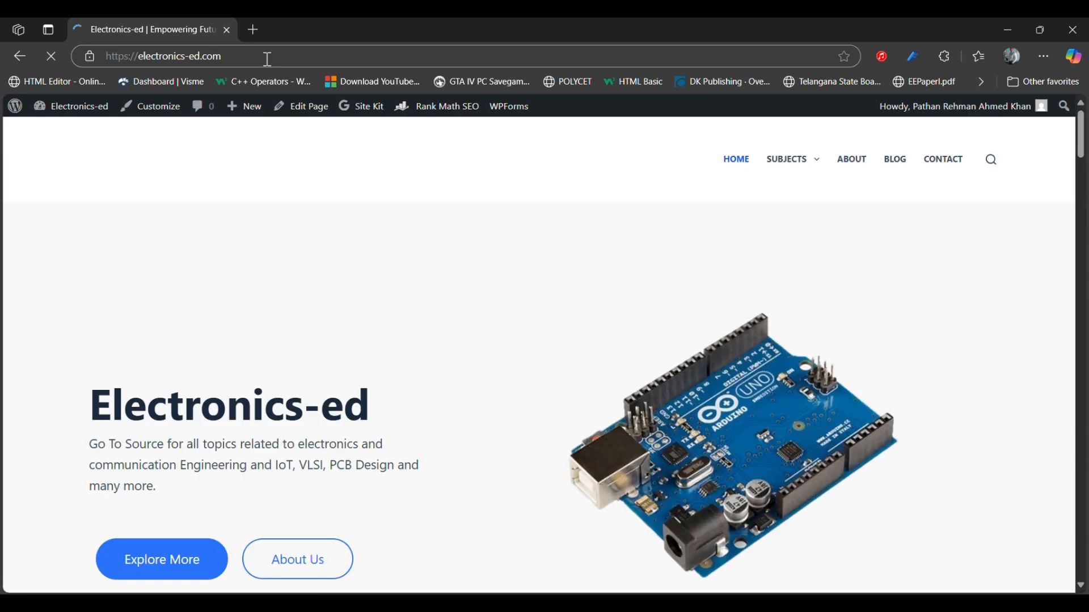
pyautogui.click(896, 164)
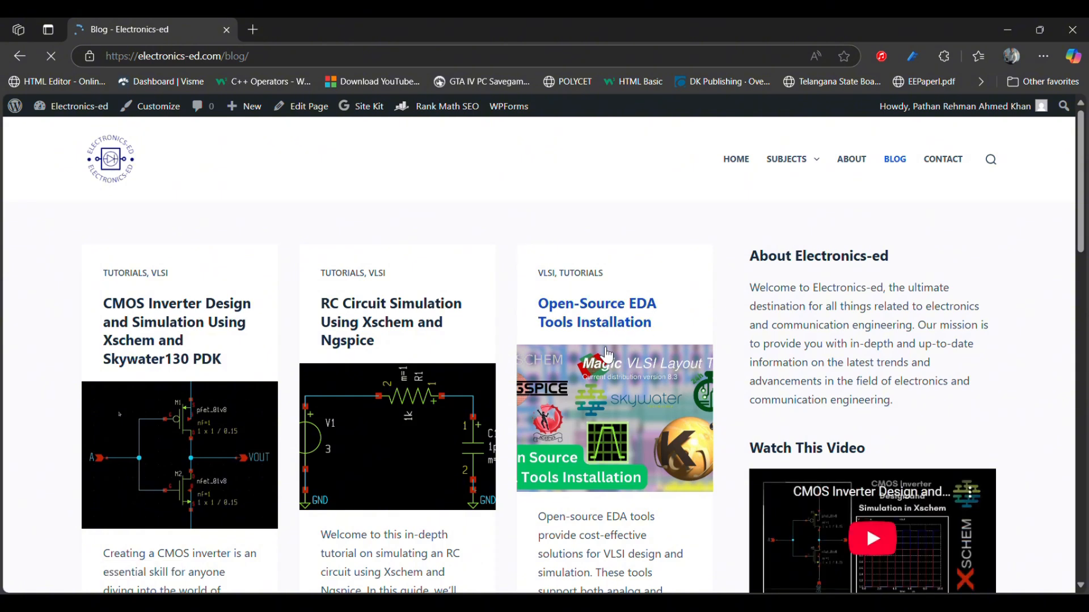
pyautogui.click(628, 328)
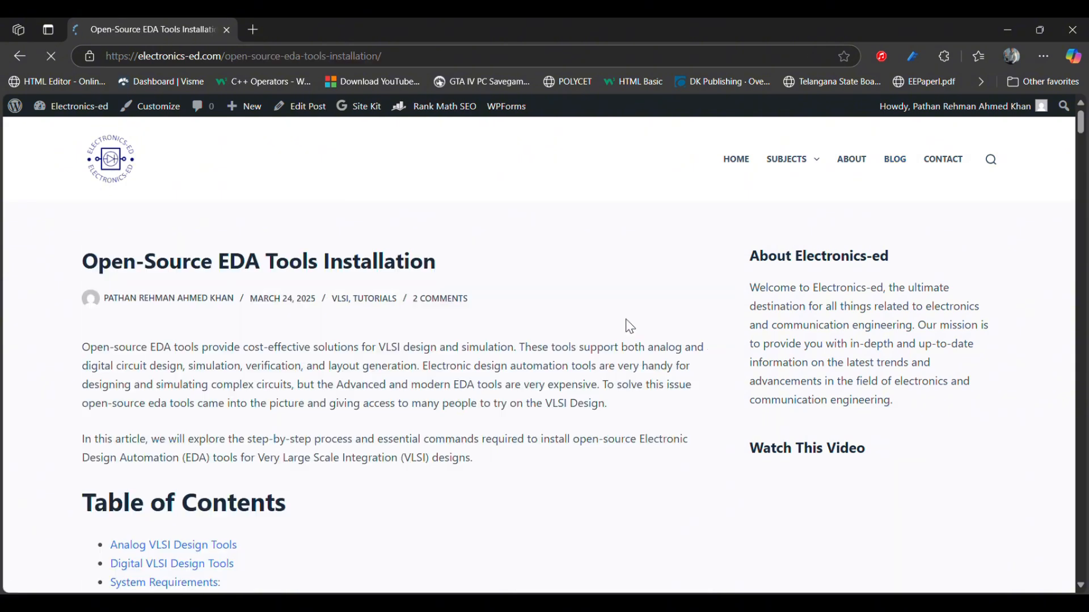
# - Follow the article's link for the pre-installed Ubuntu file and download the OPEN SOURCE EDA TOOLS folder as a ZIP file
pyautogui.scroll(-3, 213, 245)
pyautogui.scroll(-6, 213, 246)
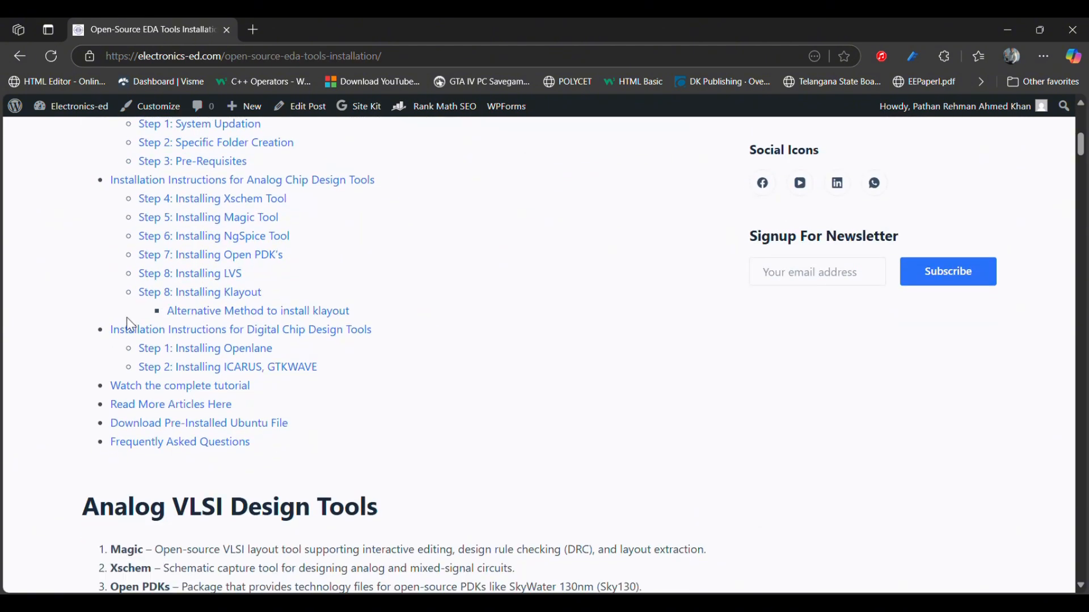
pyautogui.click(246, 426)
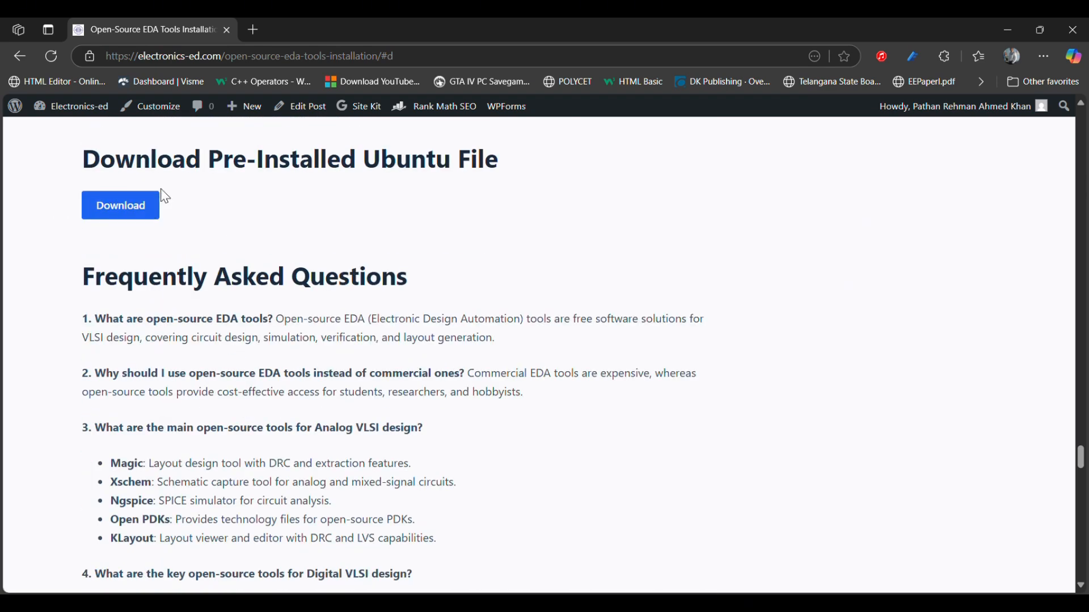
pyautogui.click(121, 206)
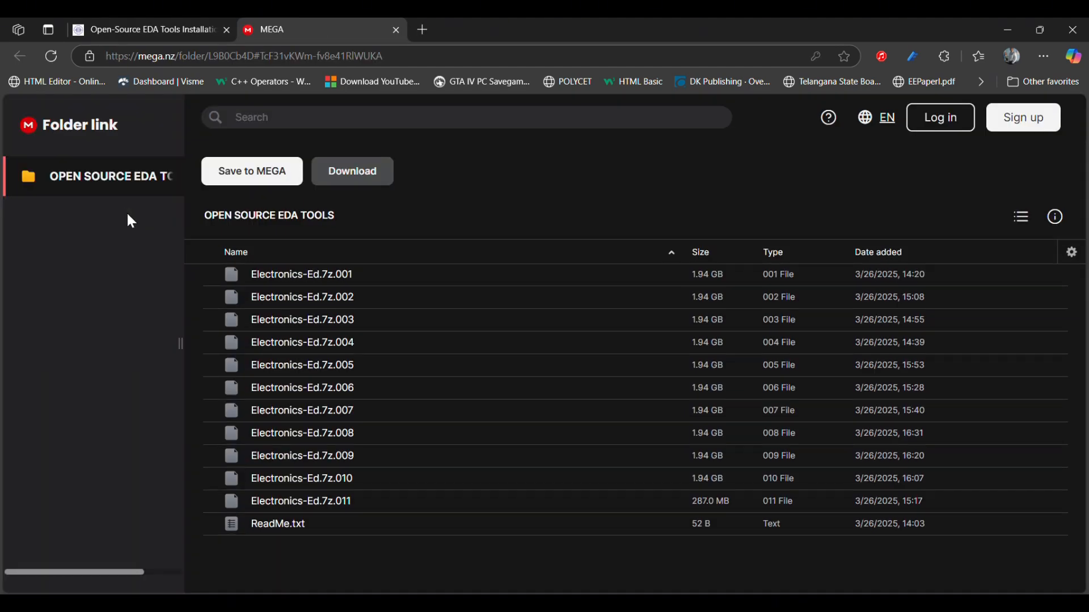
pyautogui.click(378, 179)
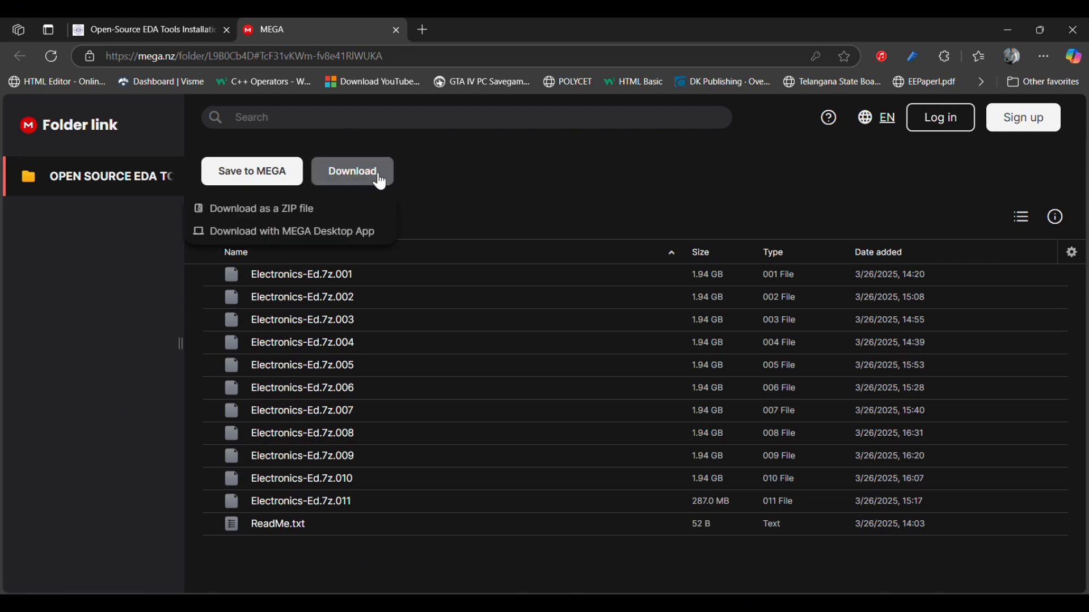
pyautogui.click(270, 208)
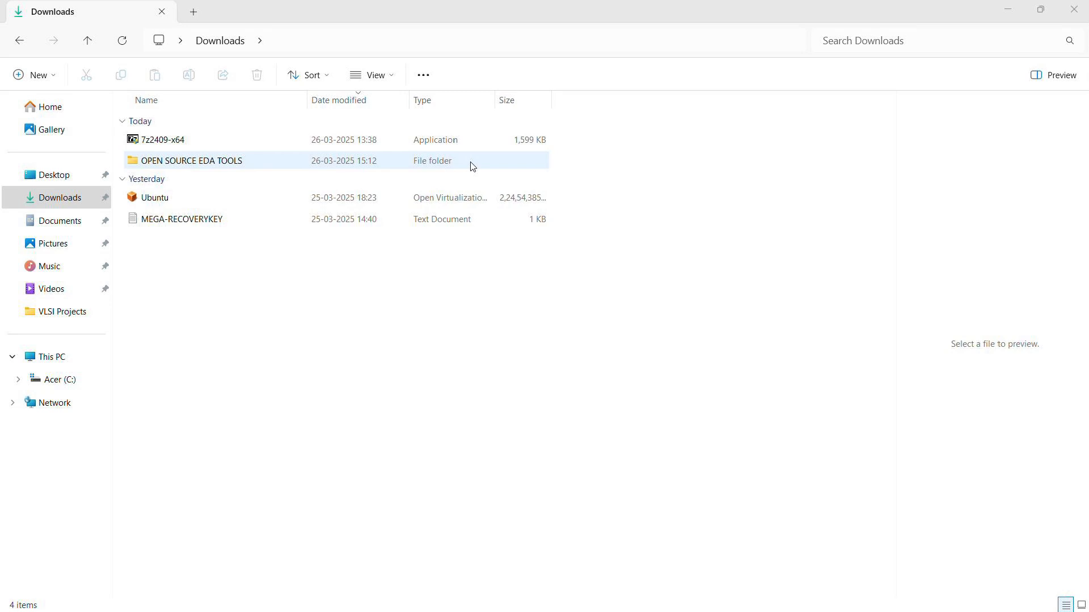
# - Open the OPEN SOURCE EDA TOOLS folder in Downloads, read the extraction note in the ReadMe file and close it
pyautogui.doubleClick(427, 163)
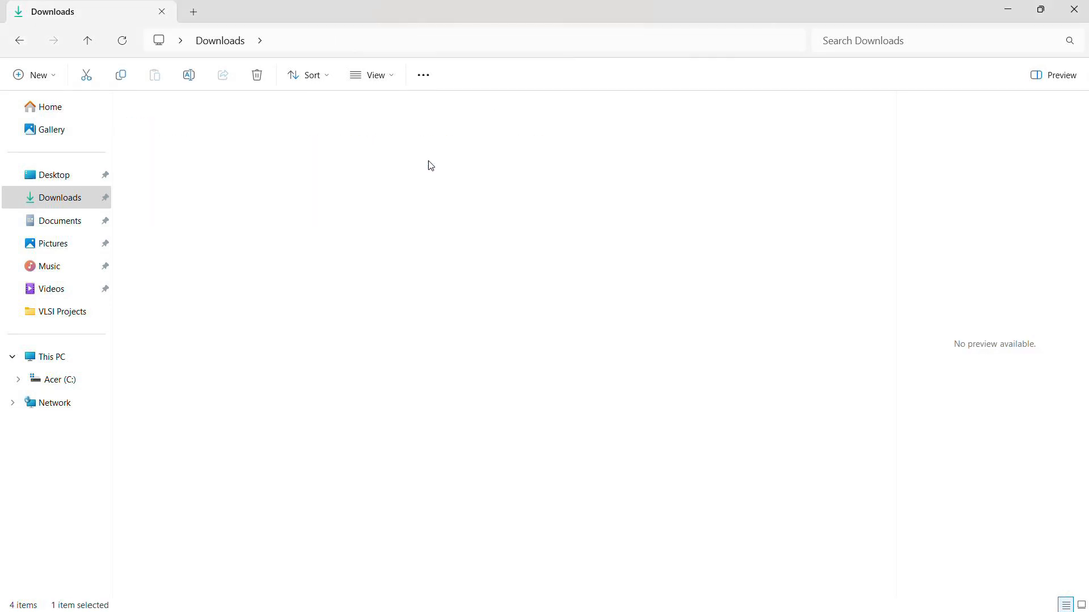
pyautogui.doubleClick(455, 147)
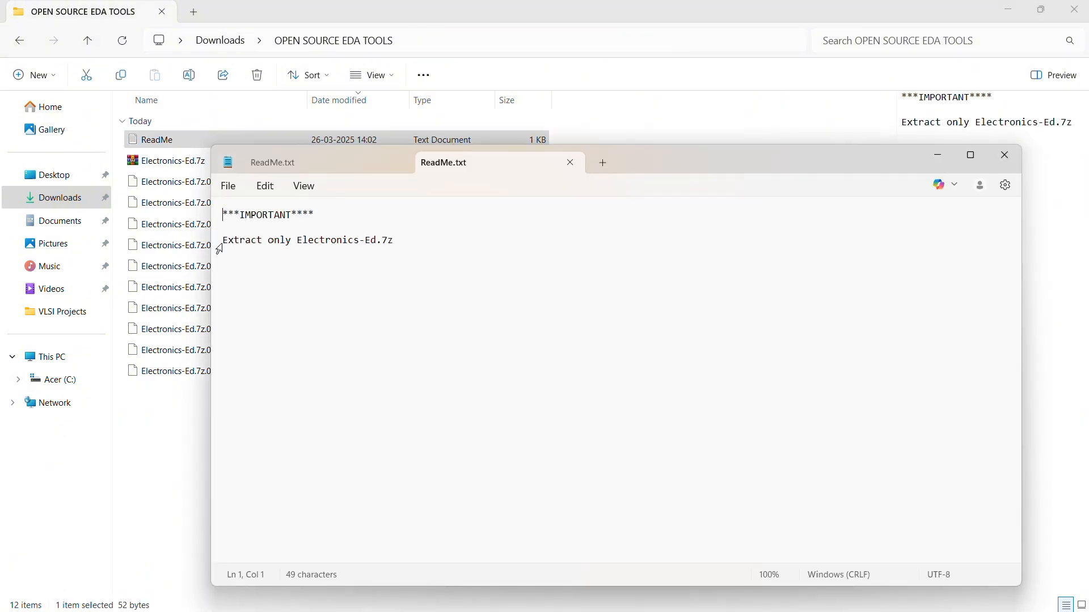
pyautogui.moveTo(227, 241); pyautogui.dragTo(420, 241)
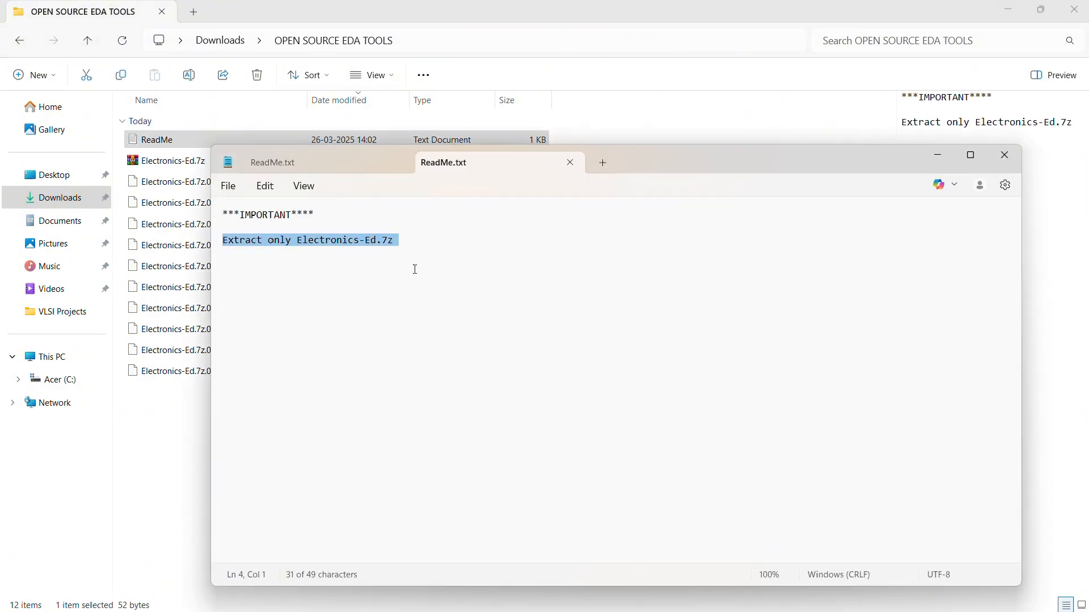
pyautogui.click(402, 280)
pyautogui.click(1005, 155)
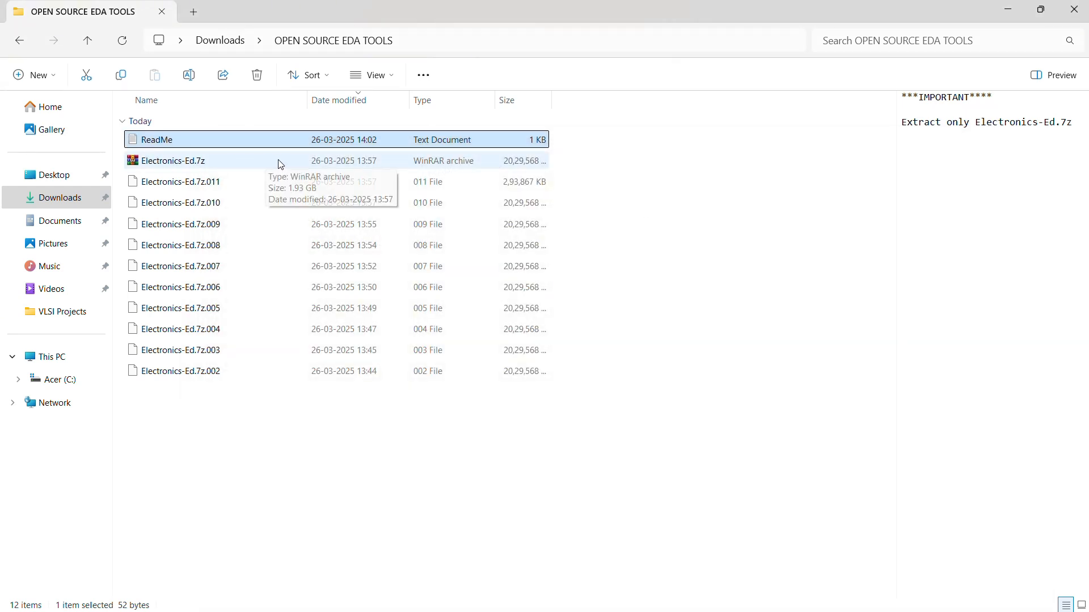
# - Extract the Electronics-Ed.7z archive with WinRAR into a folder of the same name and open the extracted folder
pyautogui.click(261, 160)
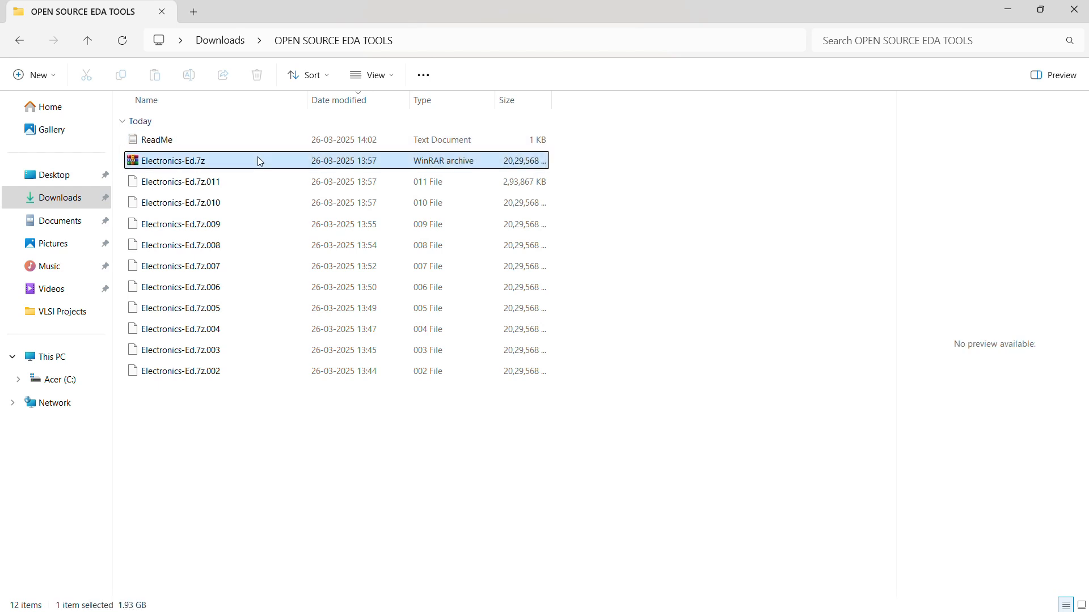
pyautogui.rightClick(260, 161)
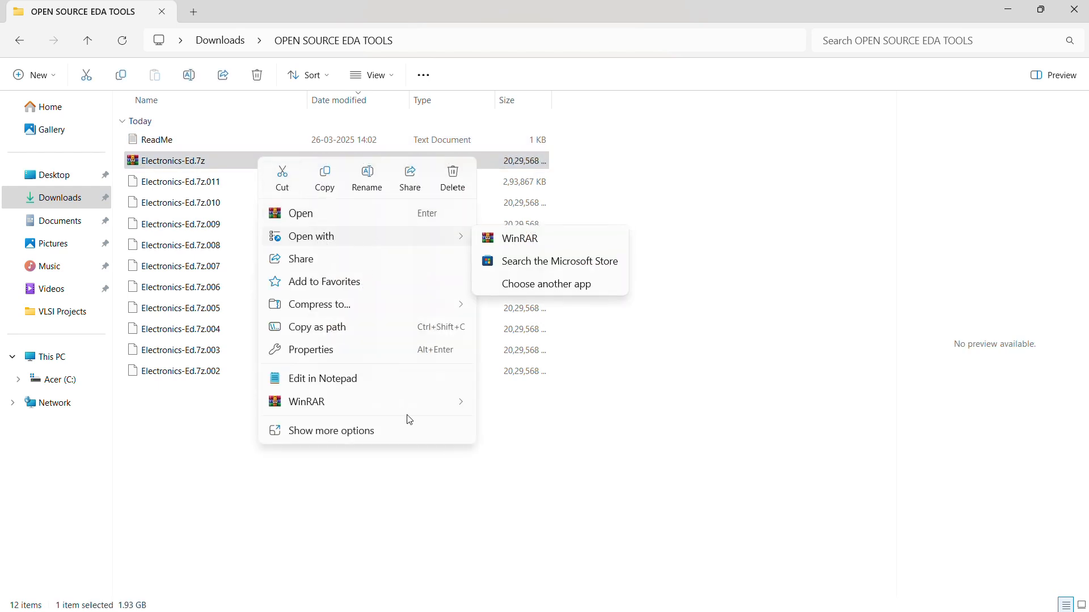
pyautogui.moveTo(461, 407)
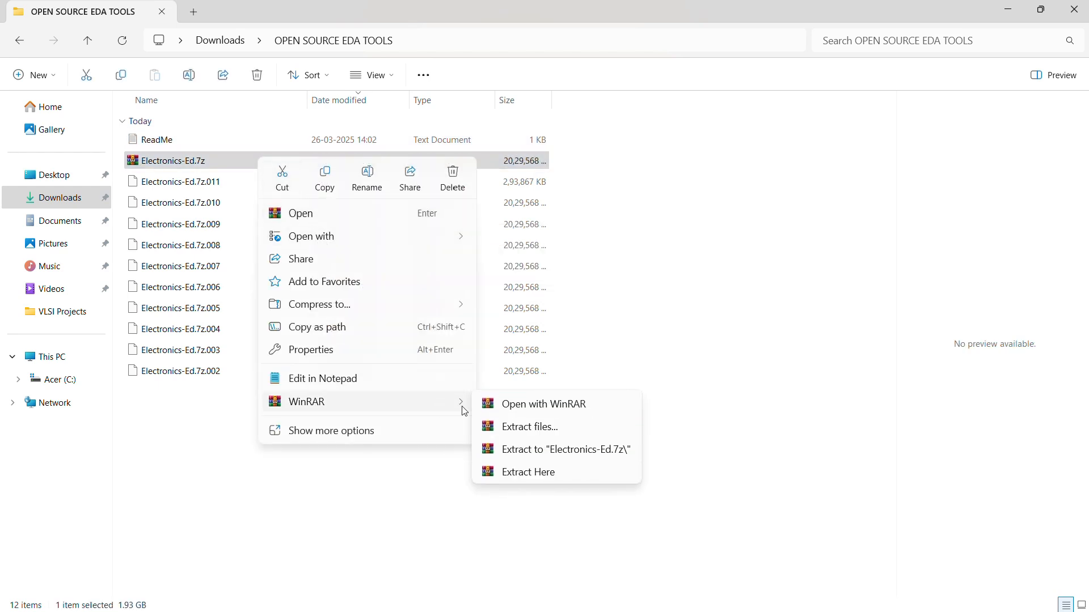
pyautogui.click(532, 456)
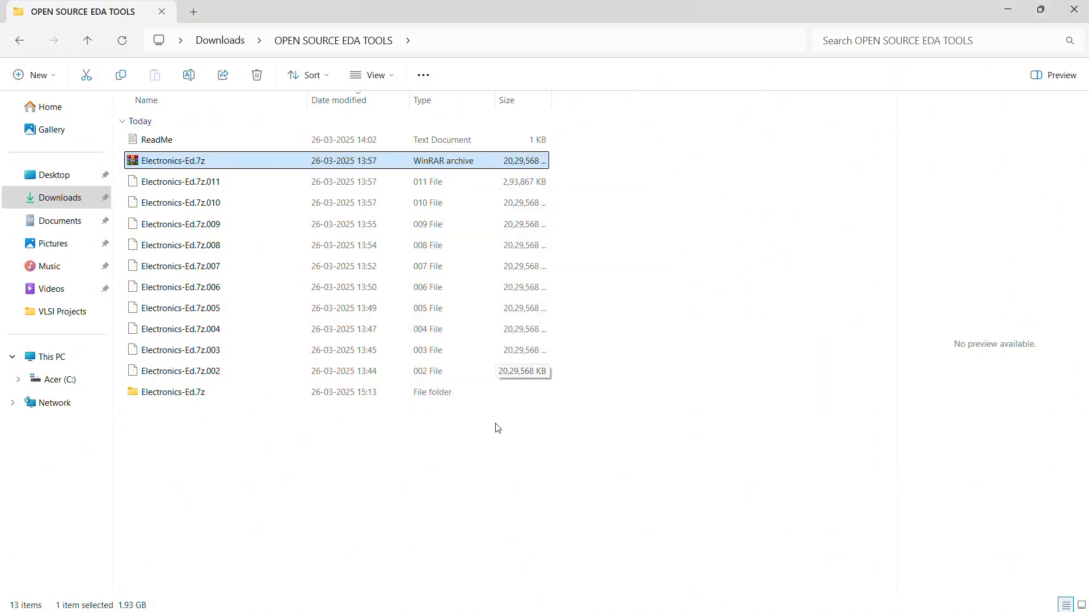
pyautogui.doubleClick(416, 391)
pyautogui.click(469, 139)
pyautogui.click(508, 247)
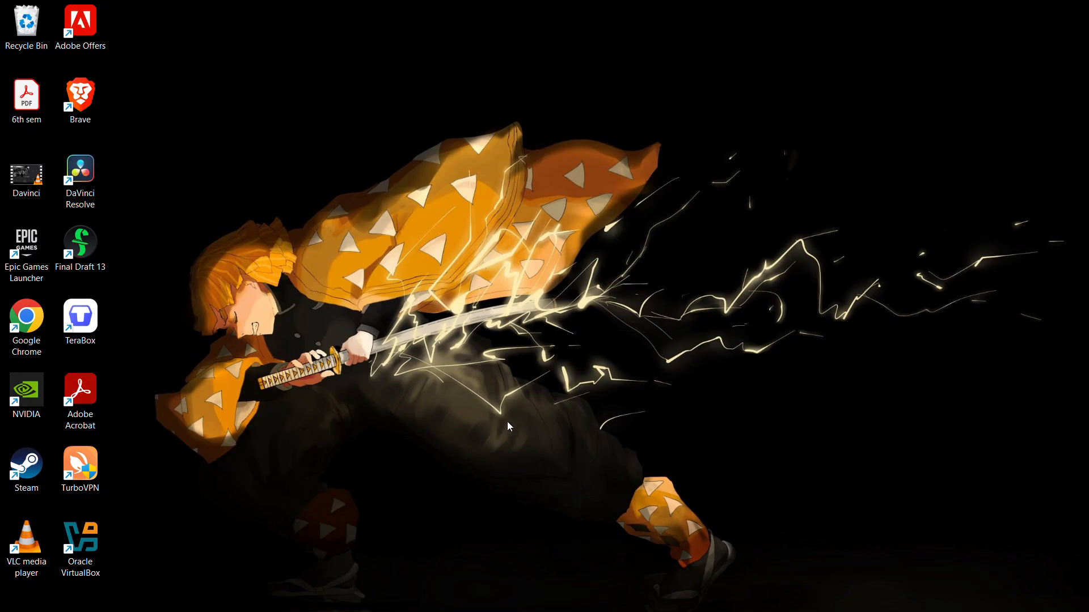
# - Locate the Electronics -Ed virtual appliance file in the Documents folder in File Explorer, then close the window
pyautogui.moveTo(454, 611)
pyautogui.click(486, 600)
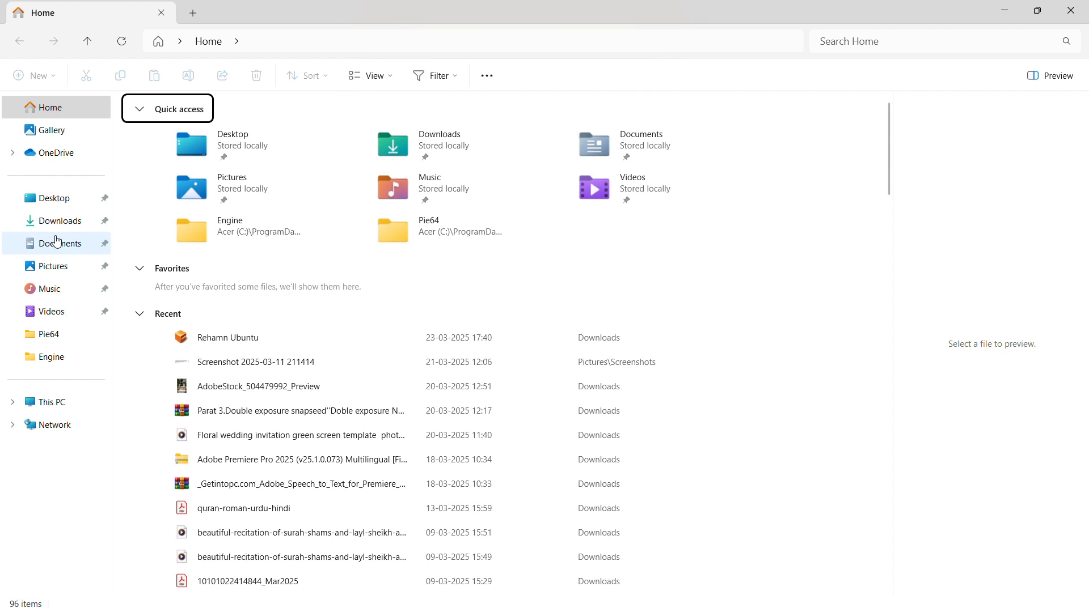
pyautogui.click(56, 243)
pyautogui.click(297, 293)
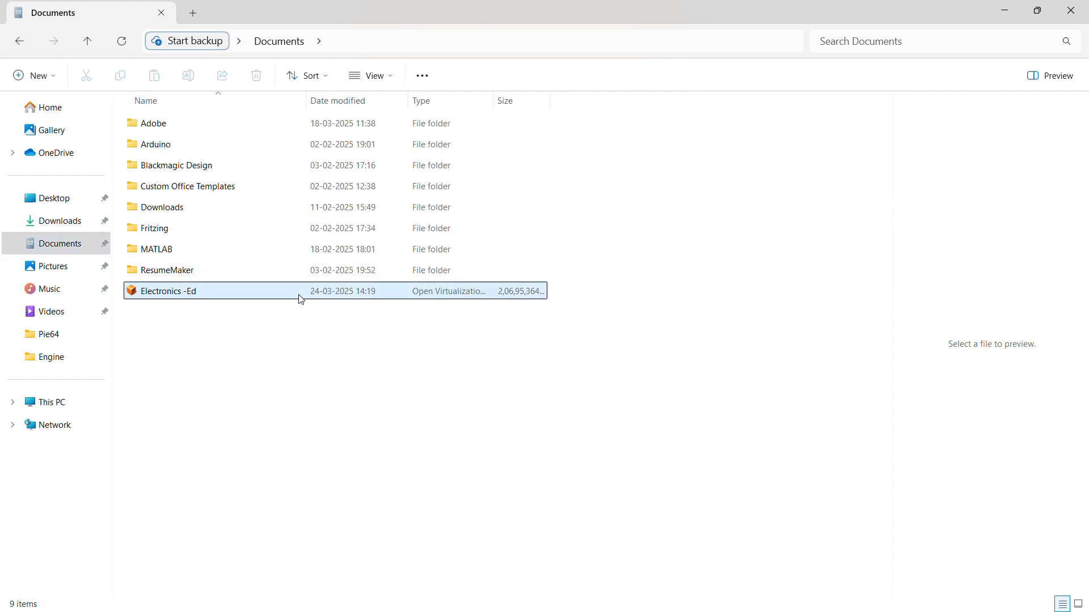
pyautogui.moveTo(305, 381); pyautogui.dragTo(539, 306)
pyautogui.moveTo(347, 414); pyautogui.dragTo(655, 304)
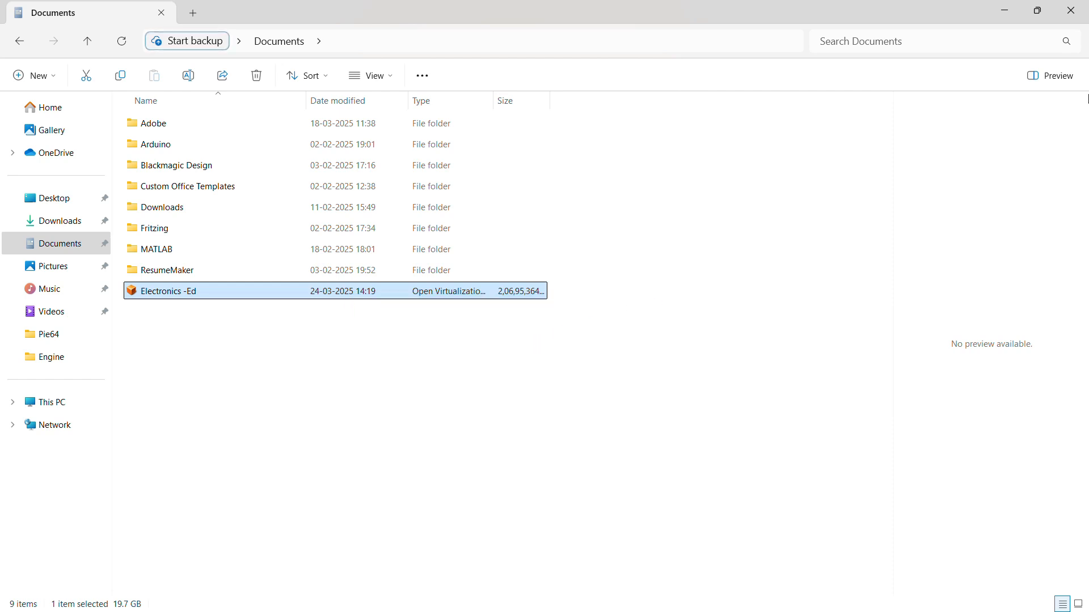
pyautogui.click(1071, 10)
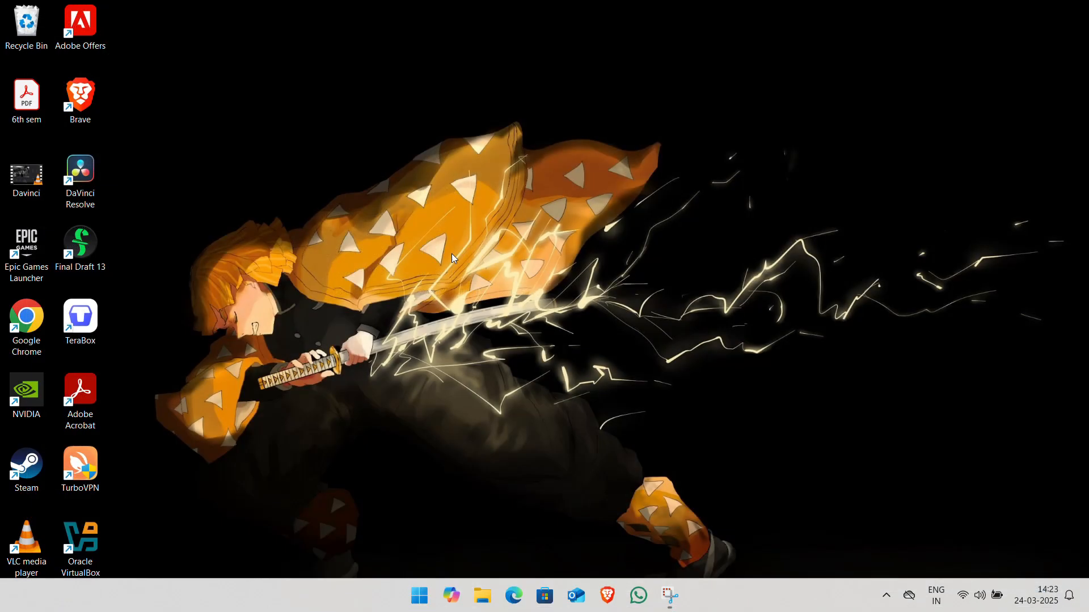
# - Launch Oracle VirtualBox and choose the Electronics -Ed file from Documents as the virtual appliance to import
pyautogui.doubleClick(89, 543)
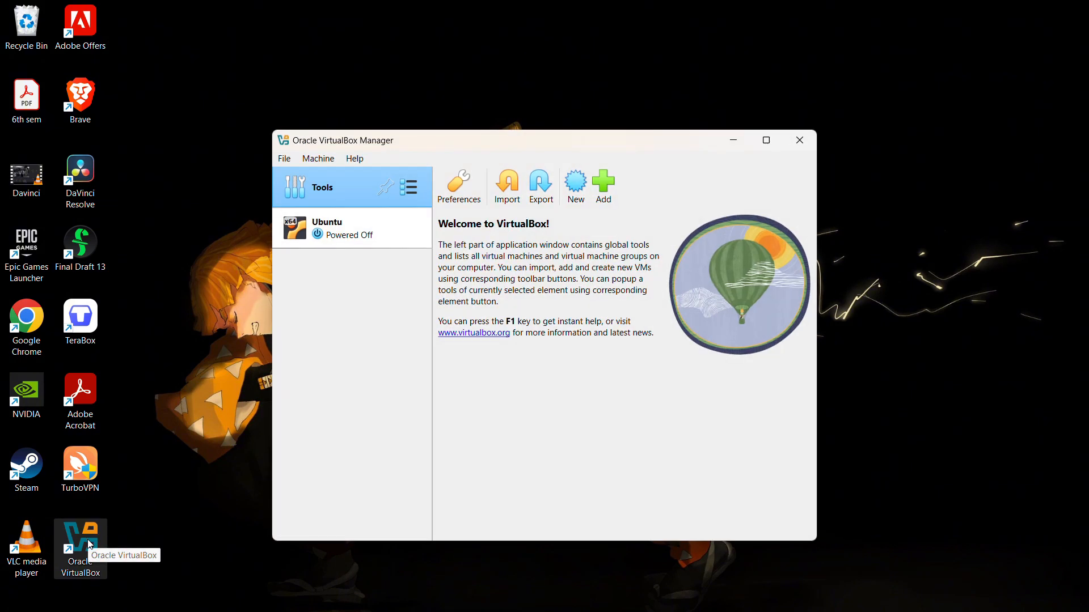
pyautogui.click(511, 187)
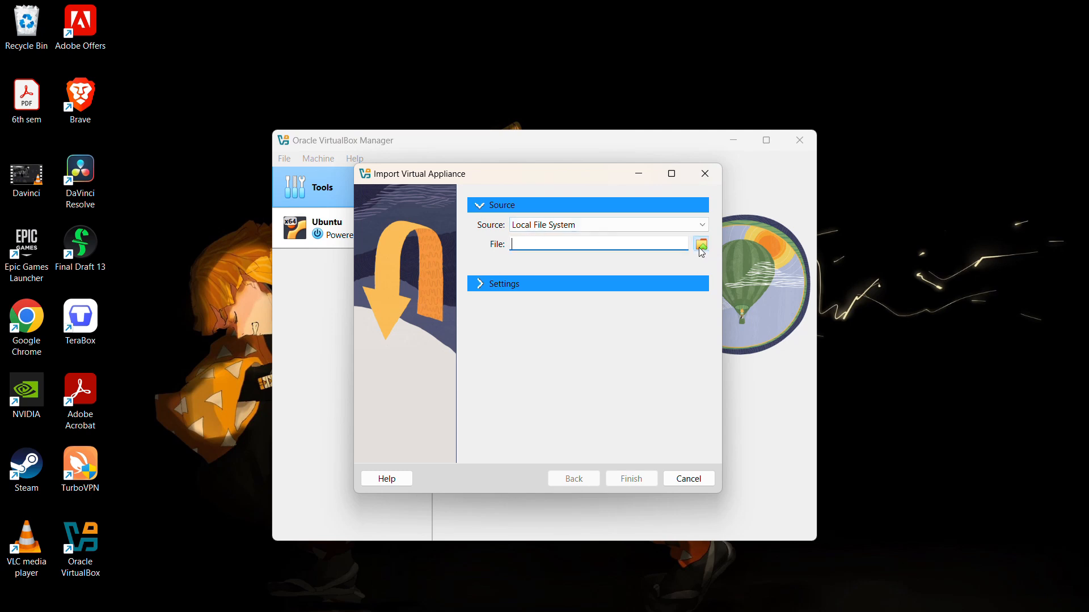
pyautogui.click(701, 245)
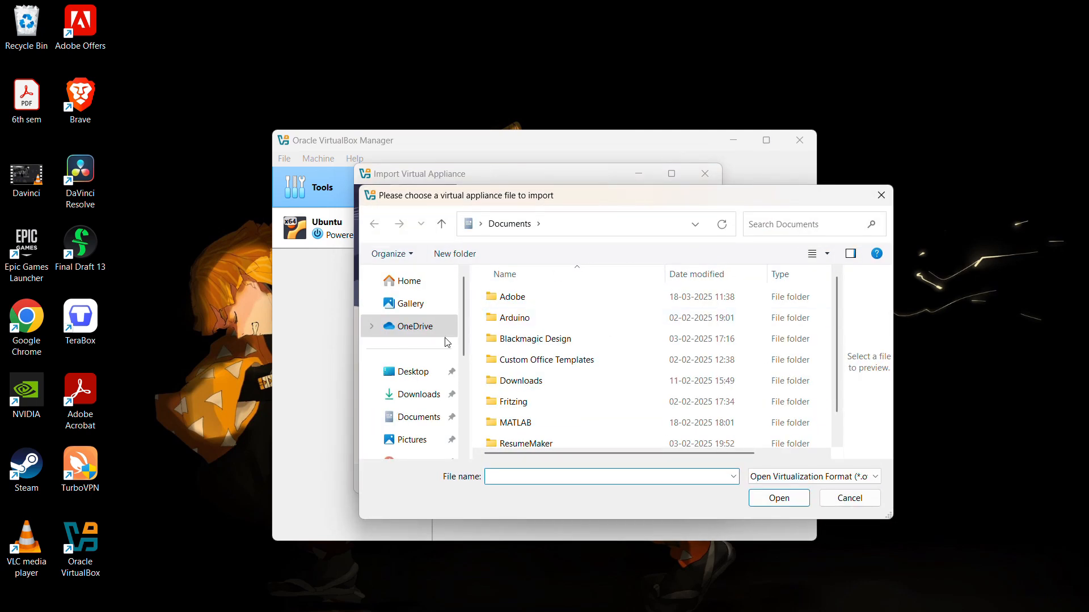
pyautogui.click(428, 420)
pyautogui.scroll(-1, 627, 378)
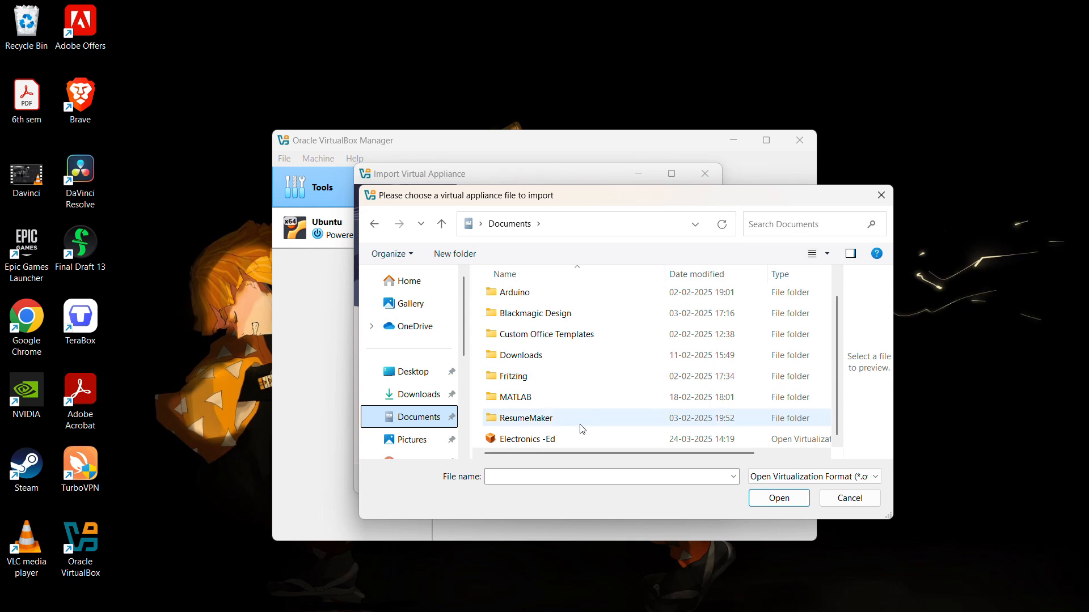
pyautogui.click(587, 442)
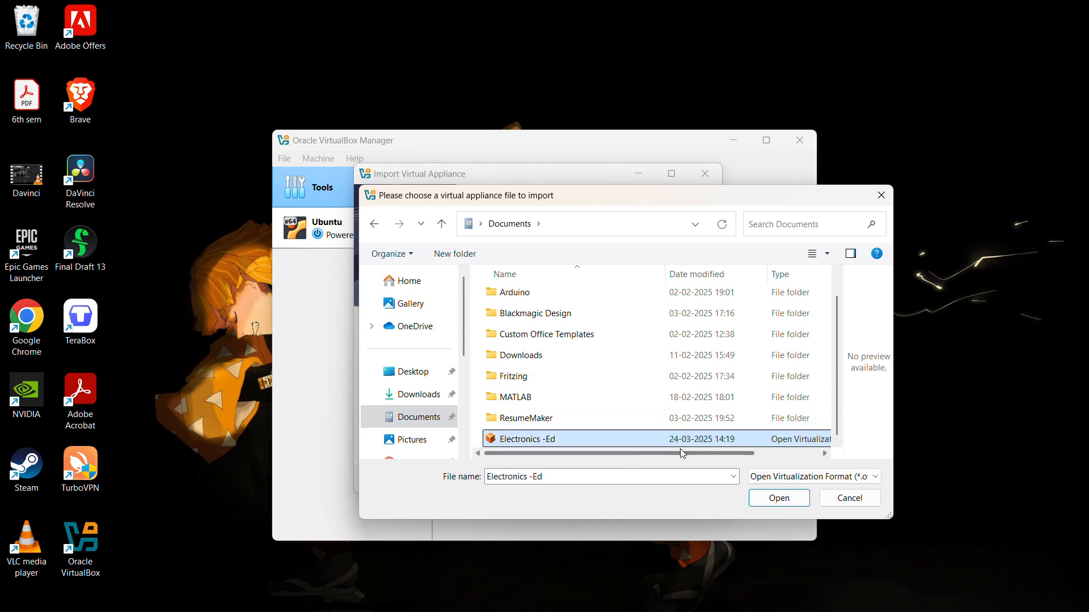
pyautogui.click(774, 500)
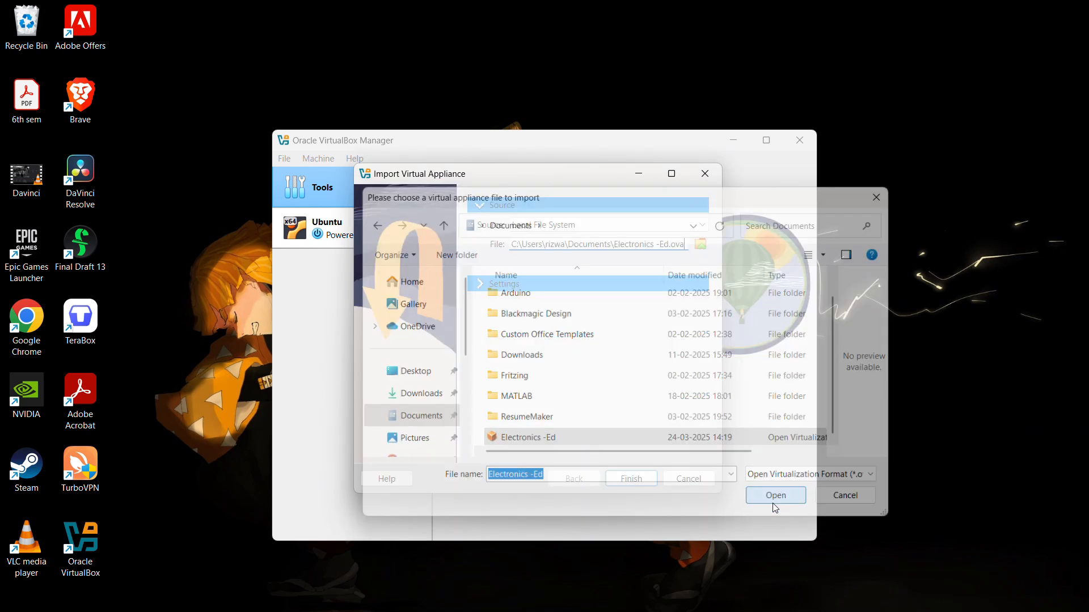
# - Review the appliance's import settings and import the Electronics-Ed virtual machine with its default options
pyautogui.click(485, 286)
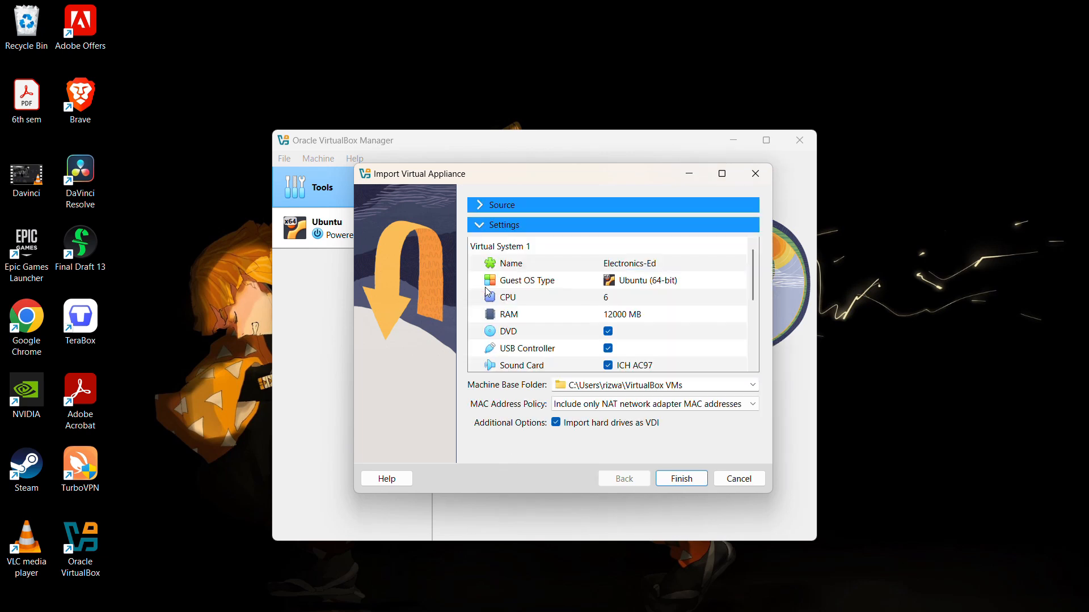
pyautogui.scroll(-3, 613, 311)
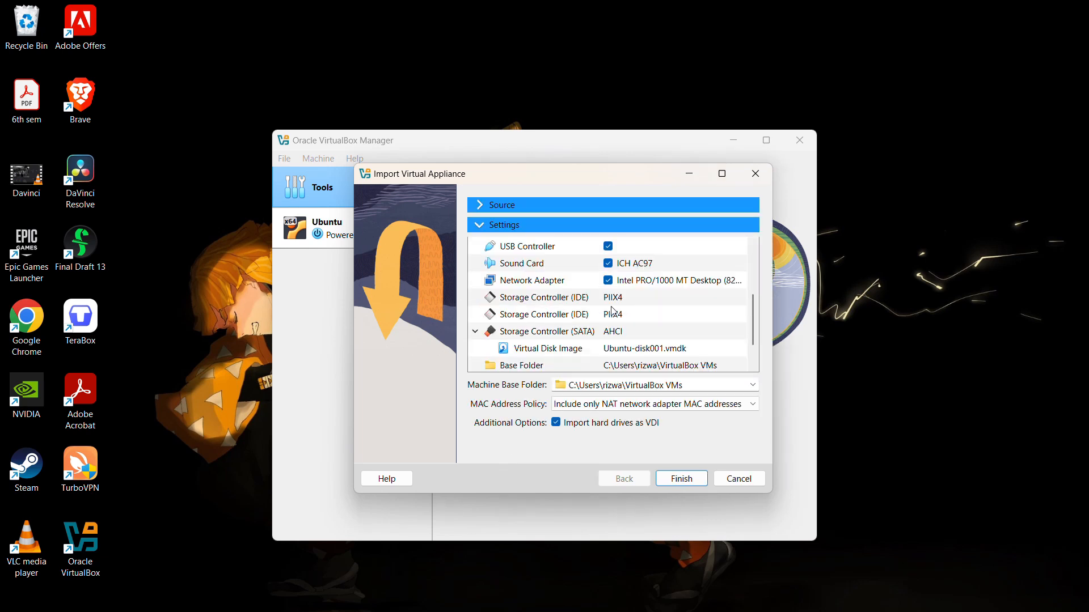
pyautogui.scroll(3, 613, 311)
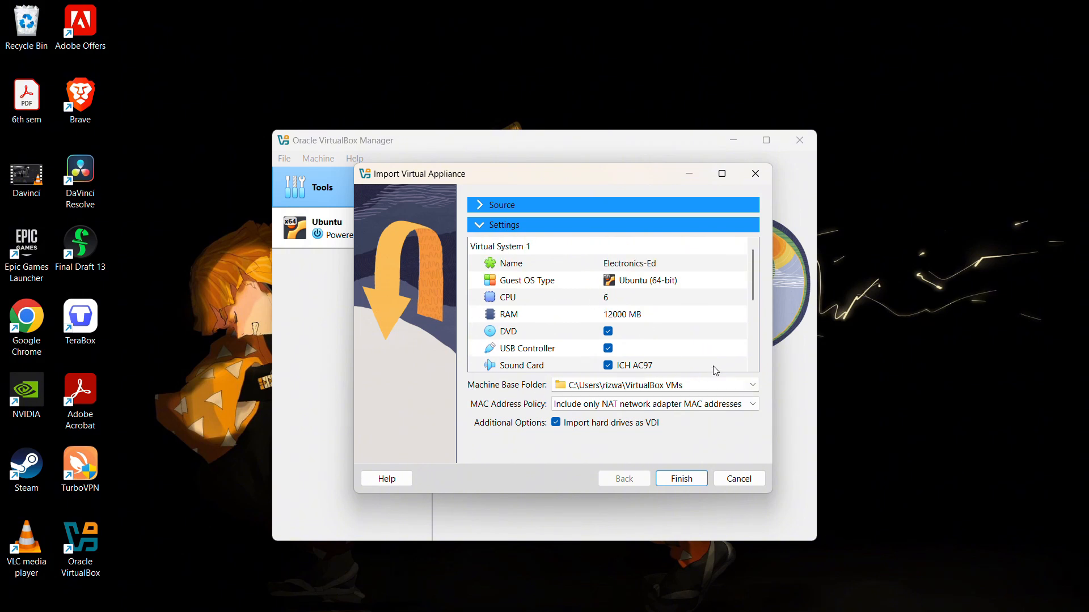
pyautogui.click(693, 480)
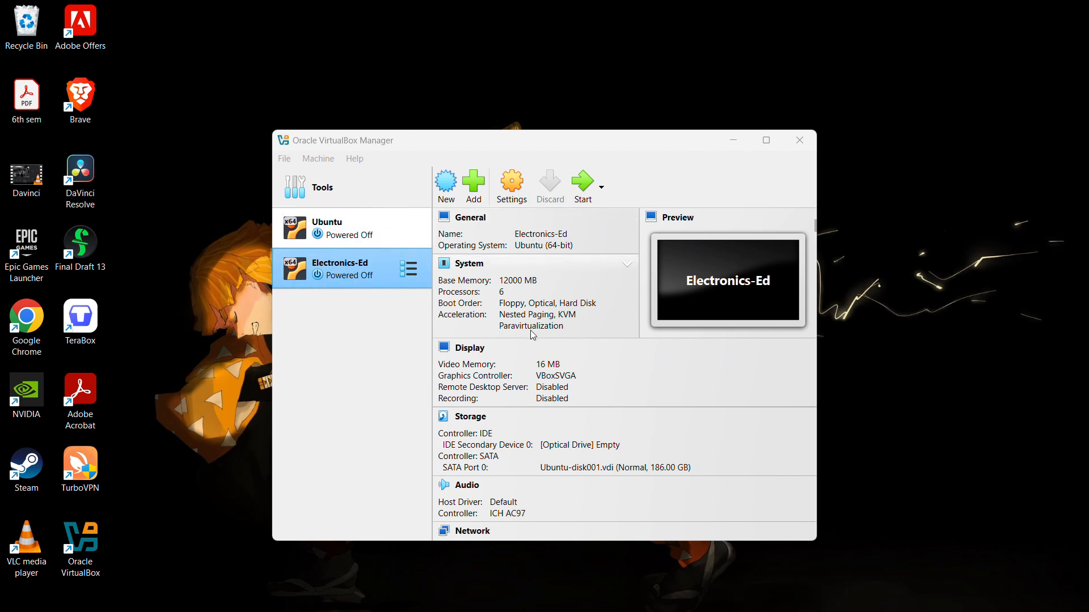
# - Look through the details of the imported Electronics-Ed virtual machine and start it
pyautogui.scroll(-4, 544, 340)
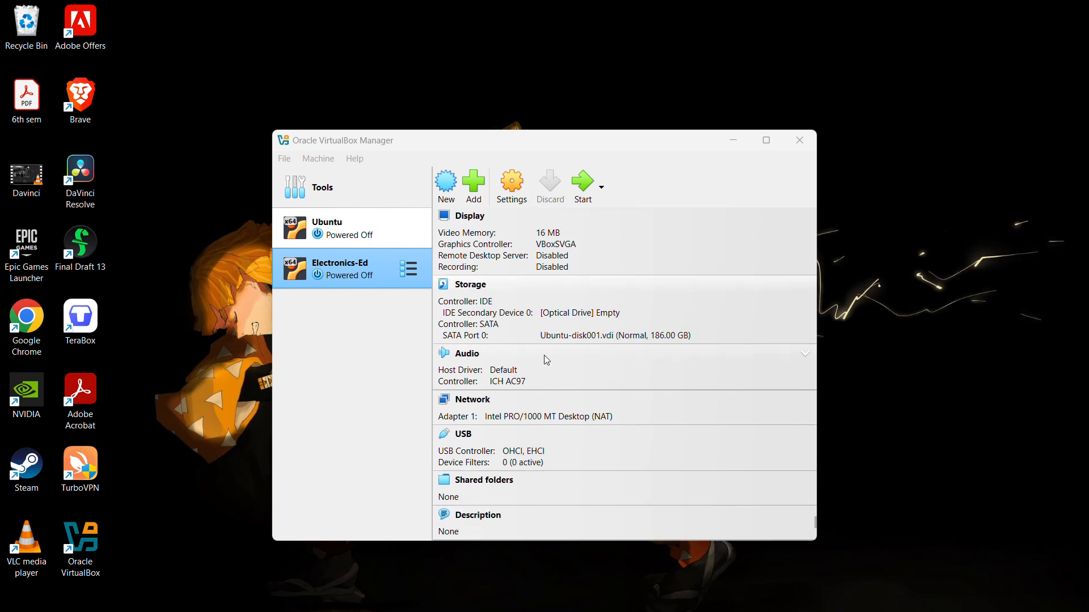
pyautogui.scroll(4, 545, 358)
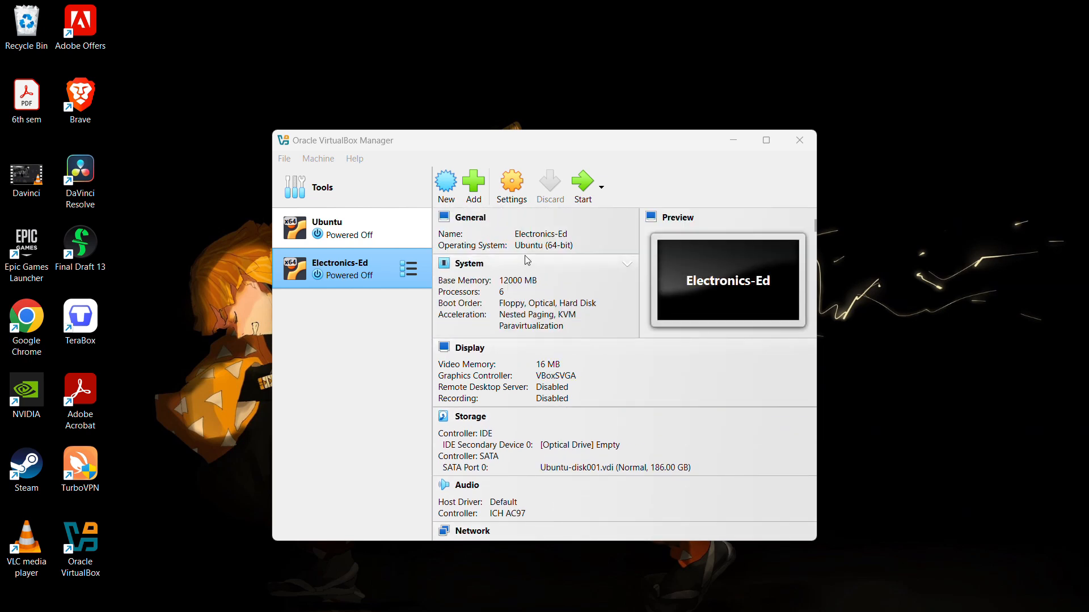
pyautogui.click(580, 187)
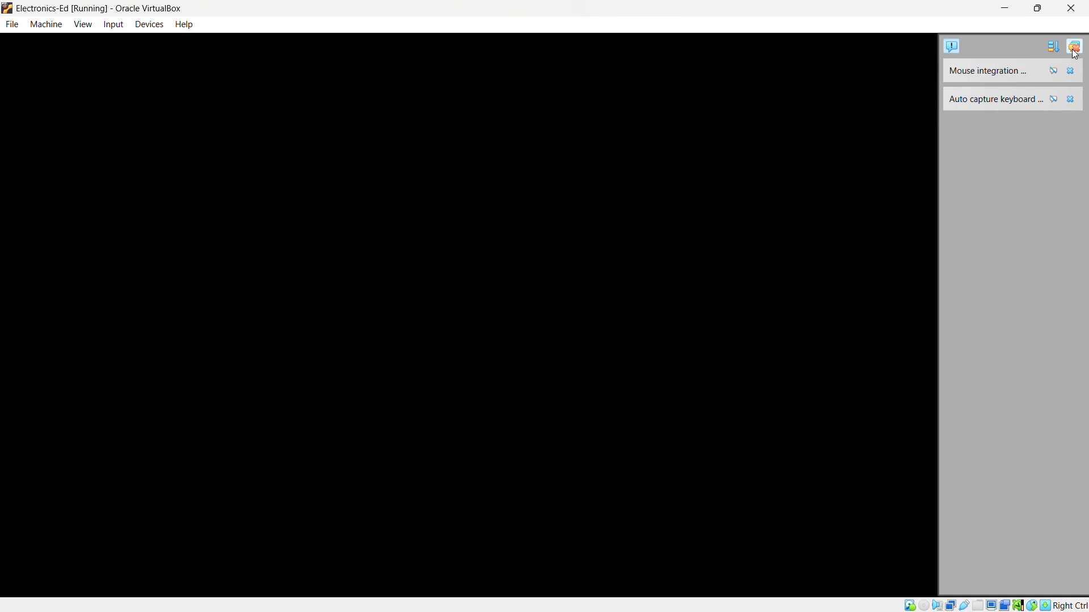
# - Dismiss the notifications of the running Electronics-Ed virtual machine and switch its display to full-screen mode
pyautogui.click(1076, 50)
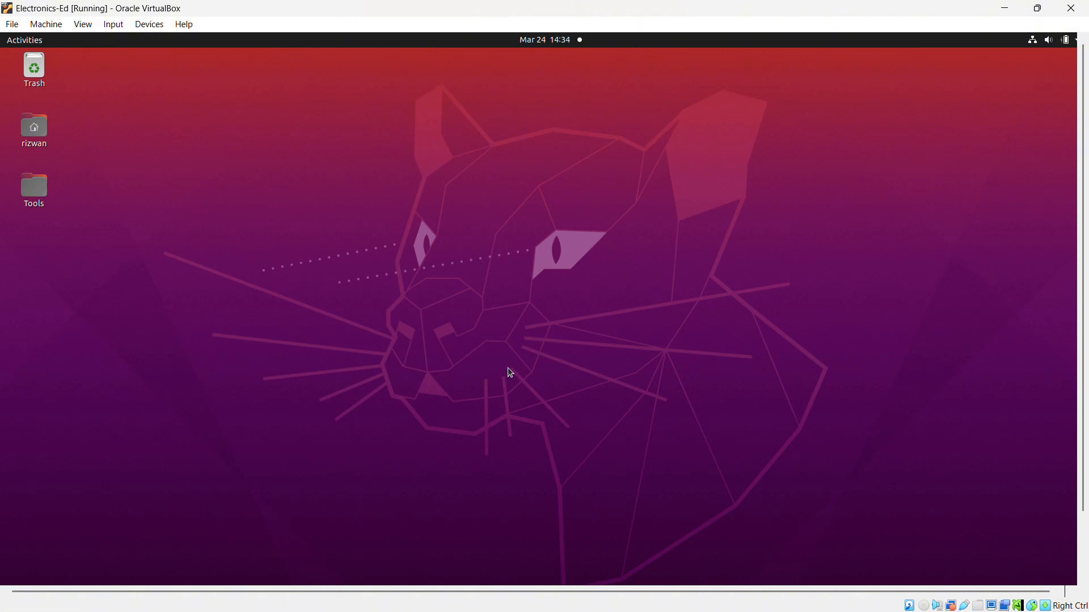
pyautogui.click(84, 25)
pyautogui.click(123, 47)
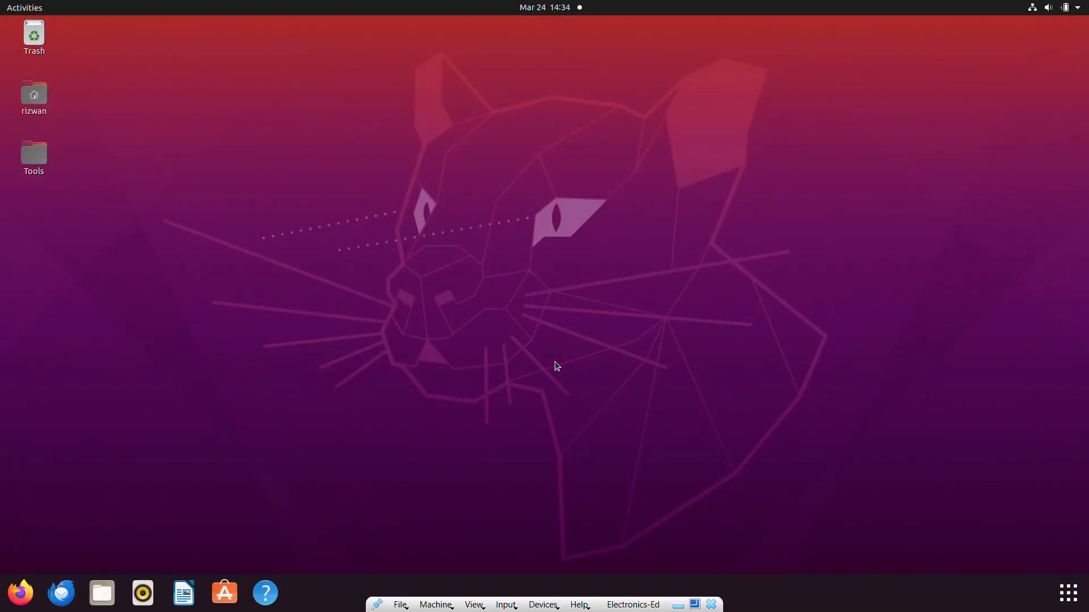
# - Open the Tools folder on the Ubuntu desktop and examine the EDA tool folders it contains
pyautogui.click(38, 153)
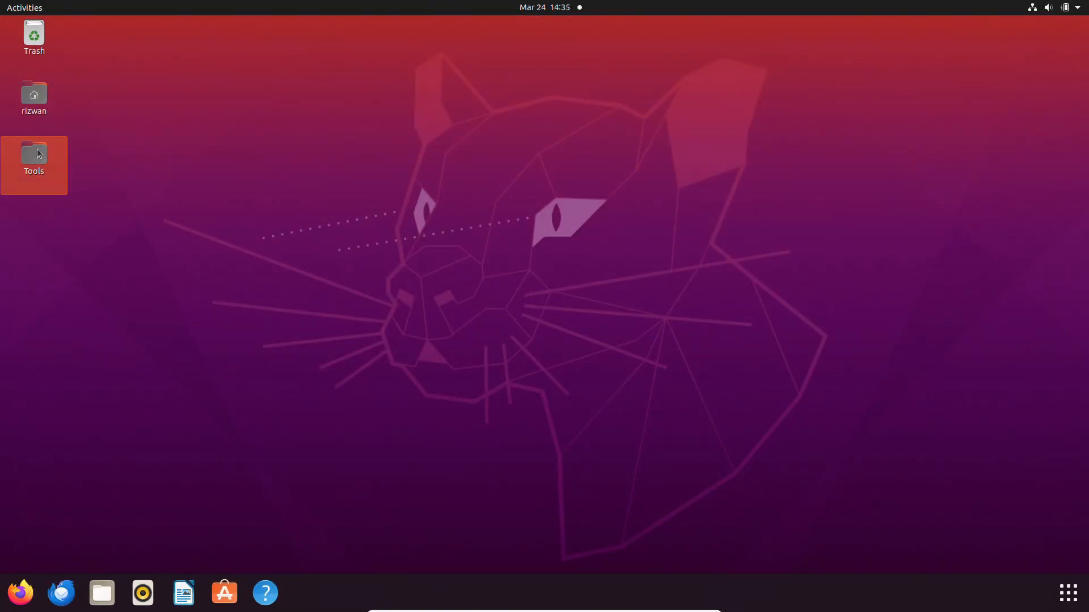
pyautogui.doubleClick(37, 151)
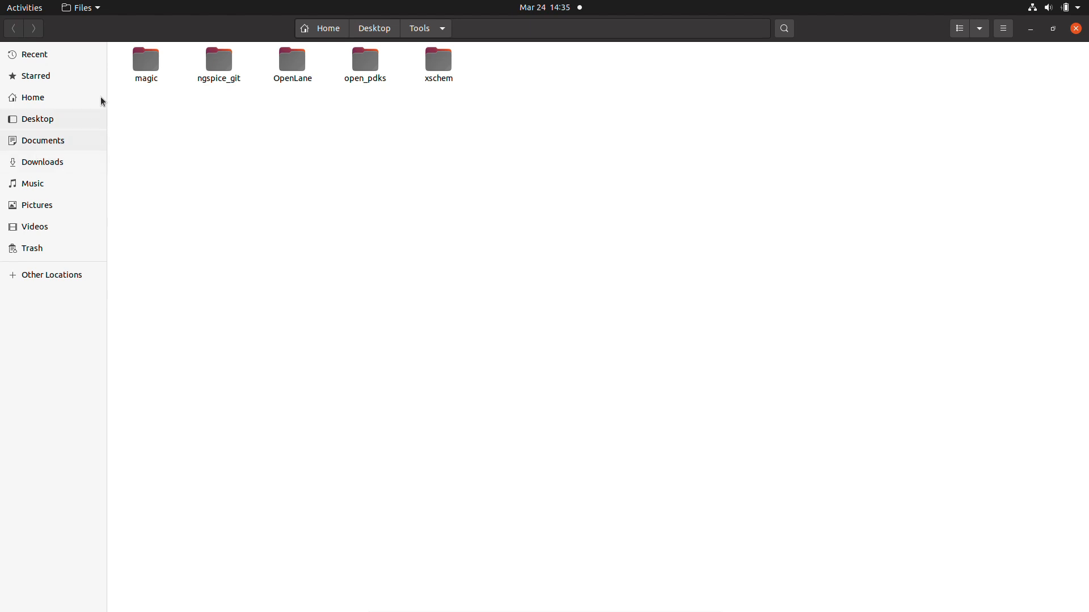
pyautogui.moveTo(131, 125); pyautogui.dragTo(501, 51)
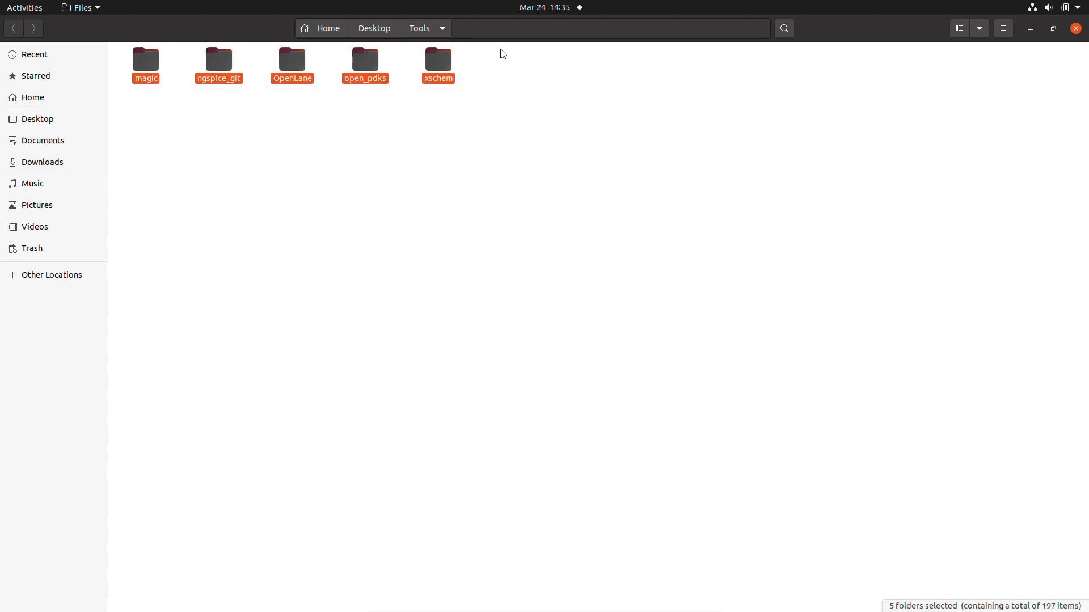
pyautogui.click(499, 179)
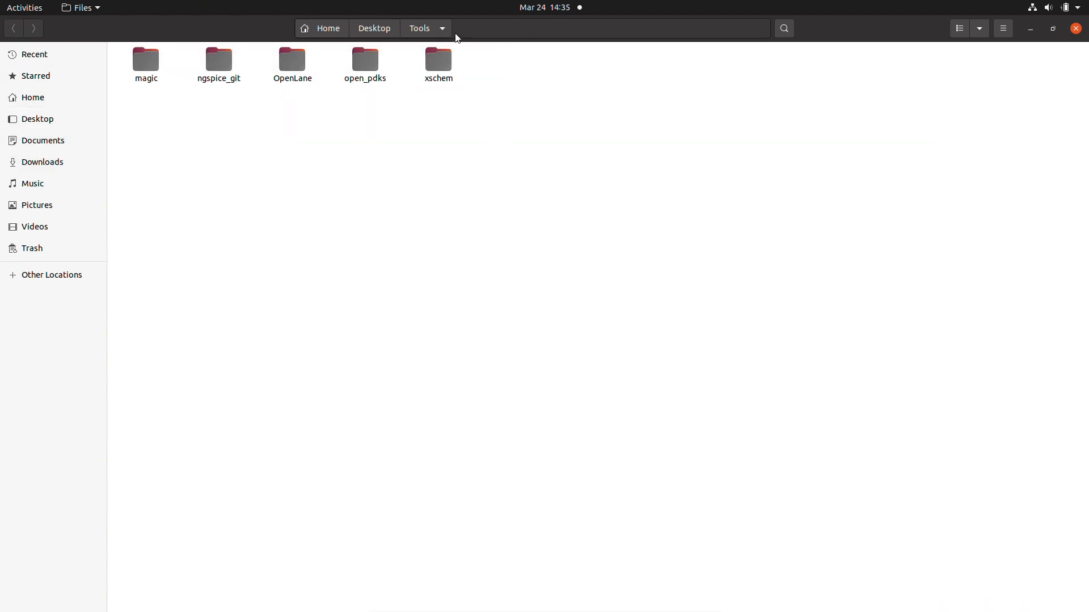